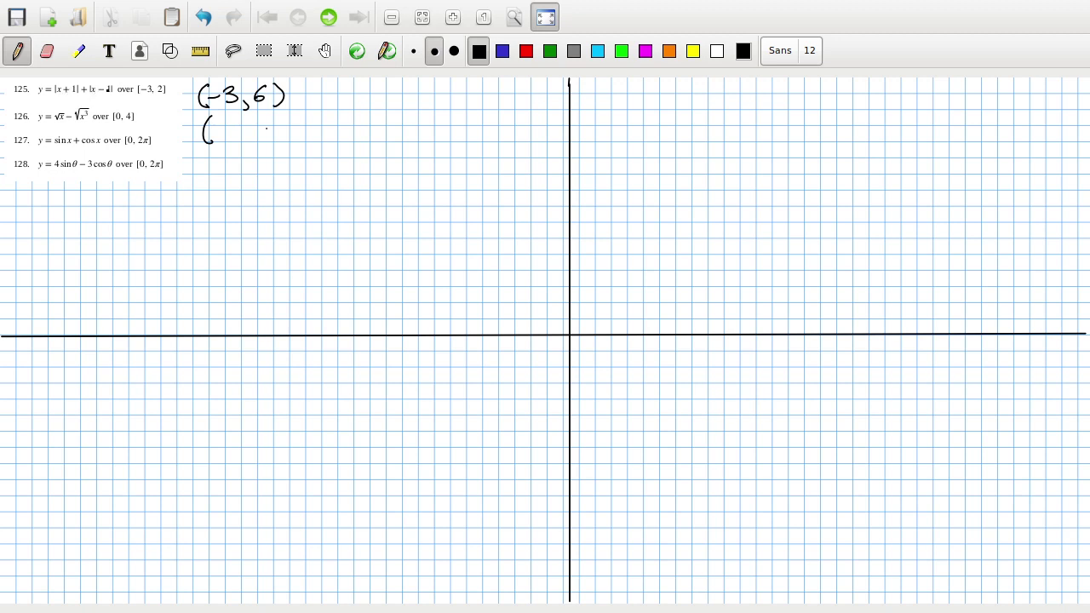
# Step: Write the points (2, 4), (1, 2) and (-1, 2) below (-3, 6)
pyautogui.moveTo(225, 125)
pyautogui.mouseDown()
pyautogui.moveTo(228, 138)
pyautogui.moveTo(242, 136)
pyautogui.mouseUp()
pyautogui.moveTo(248, 135); pyautogui.dragTo(270, 130)
pyautogui.moveTo(267, 121); pyautogui.dragTo(272, 139)
pyautogui.moveTo(218, 149); pyautogui.dragTo(214, 169)
pyautogui.moveTo(224, 156); pyautogui.dragTo(228, 169)
pyautogui.moveTo(232, 166); pyautogui.dragTo(232, 168)
pyautogui.moveTo(253, 165)
pyautogui.mouseDown()
pyautogui.moveTo(247, 174)
pyautogui.moveTo(276, 168)
pyautogui.mouseUp()
pyautogui.moveTo(275, 143); pyautogui.dragTo(276, 175)
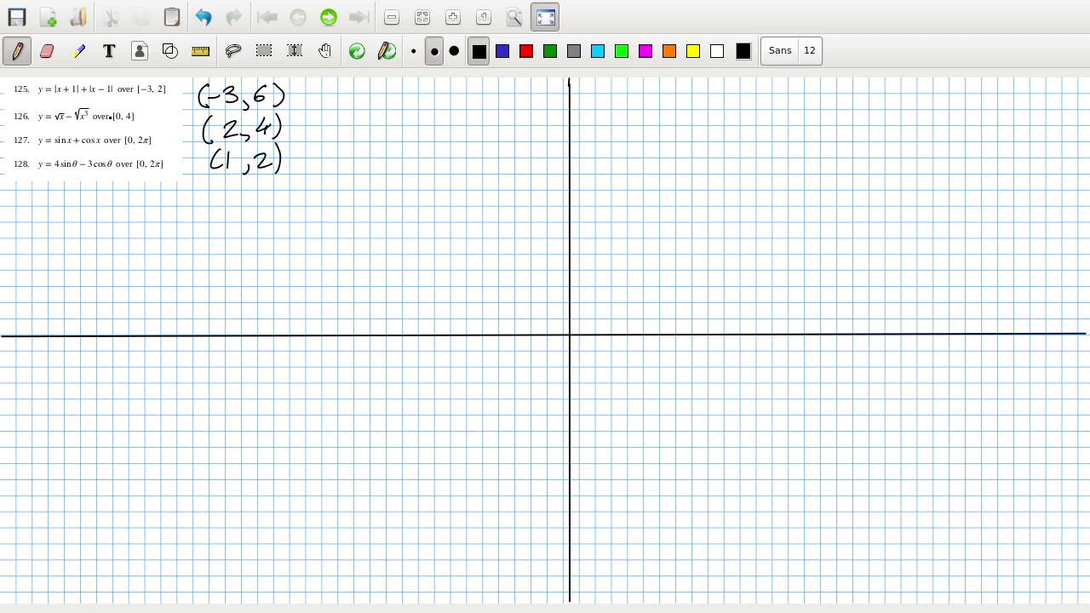
pyautogui.moveTo(206, 182)
pyautogui.mouseDown()
pyautogui.moveTo(200, 209)
pyautogui.moveTo(220, 197)
pyautogui.moveTo(226, 206)
pyautogui.mouseUp()
pyautogui.moveTo(240, 199)
pyautogui.mouseDown()
pyautogui.moveTo(236, 209)
pyautogui.moveTo(275, 209)
pyautogui.mouseUp()
# Step: Label the point (-3, 6) as 'Global Max'
pyautogui.moveTo(326, 86)
pyautogui.mouseDown()
pyautogui.moveTo(315, 103)
pyautogui.moveTo(342, 104)
pyautogui.mouseUp()
pyautogui.moveTo(350, 96); pyautogui.dragTo(380, 104)
pyautogui.moveTo(387, 82)
pyautogui.mouseDown()
pyautogui.moveTo(393, 104)
pyautogui.moveTo(421, 84)
pyautogui.moveTo(461, 104)
pyautogui.mouseUp()
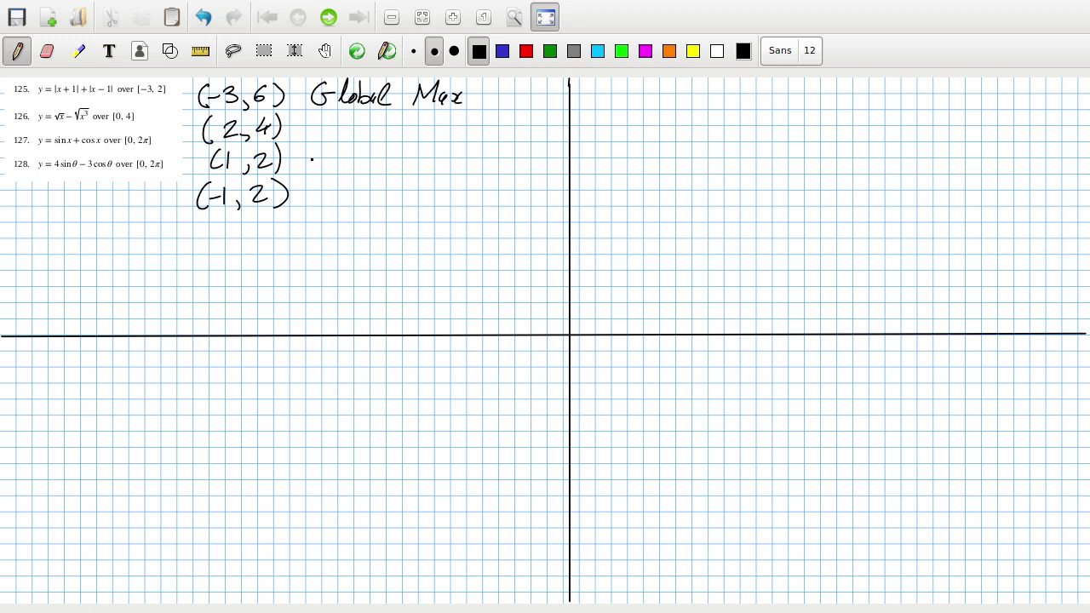
# Step: Bracket (1, 2) and (-1, 2) with a brace and write 'local' beside it
pyautogui.moveTo(302, 143); pyautogui.dragTo(317, 203)
pyautogui.moveTo(337, 148)
pyautogui.mouseDown()
pyautogui.moveTo(351, 175)
pyautogui.moveTo(385, 173)
pyautogui.mouseUp()
pyautogui.click(378, 167)
pyautogui.moveTo(387, 172); pyautogui.dragTo(394, 170)
pyautogui.click(404, 167)
pyautogui.click(411, 172)
# Step: Extend the brace label to read 'local + global min'
pyautogui.moveTo(399, 164)
pyautogui.mouseDown()
pyautogui.moveTo(419, 164)
pyautogui.moveTo(409, 173)
pyautogui.mouseUp()
pyautogui.moveTo(431, 163); pyautogui.dragTo(417, 189)
pyautogui.moveTo(447, 144); pyautogui.dragTo(445, 175)
pyautogui.moveTo(452, 163); pyautogui.dragTo(471, 174)
pyautogui.moveTo(486, 143)
pyautogui.mouseDown()
pyautogui.moveTo(489, 171)
pyautogui.moveTo(518, 161)
pyautogui.moveTo(523, 170)
pyautogui.mouseUp()
pyautogui.click(531, 156)
pyautogui.moveTo(528, 162); pyautogui.dragTo(540, 172)
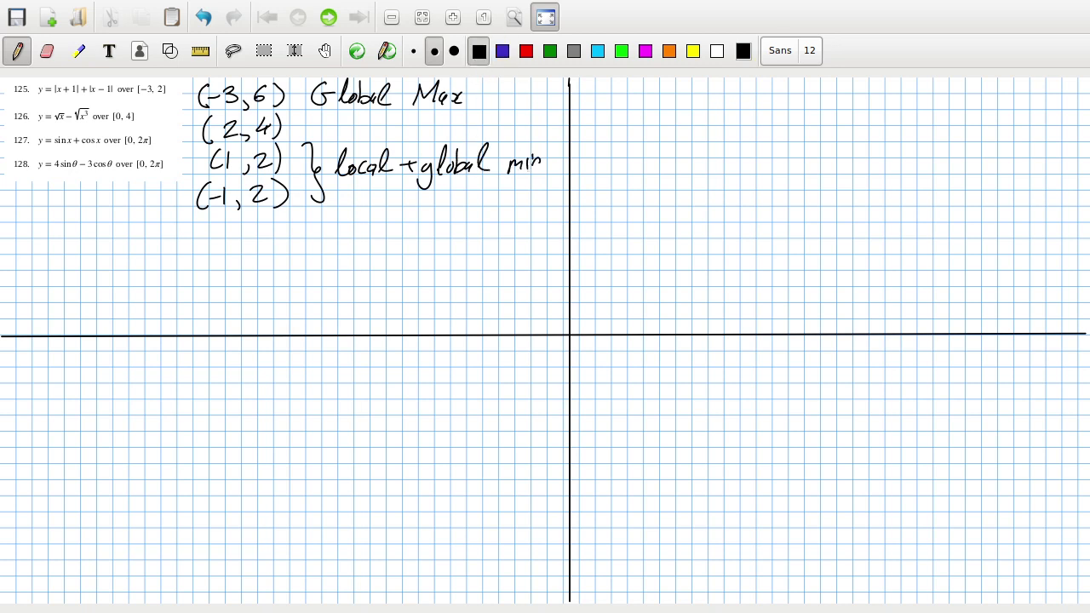
pyautogui.hotkey('alt', 'Tab')
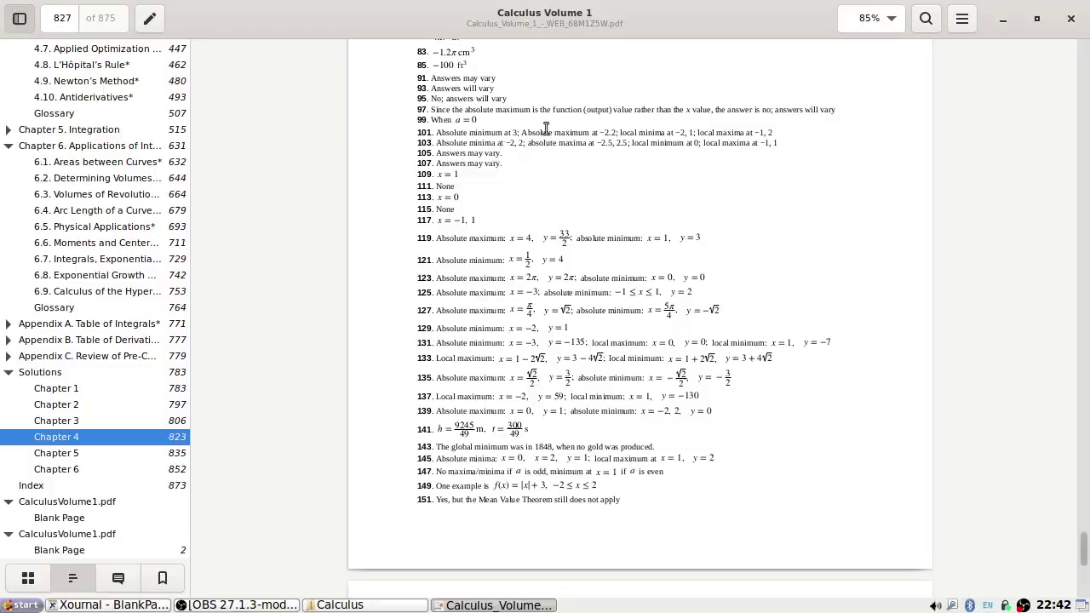
# Step: Compare problem 125 with the Chapter 4 solutions and set the pen colour to red
pyautogui.hotkey('alt', 'Tab')
pyautogui.click(526, 50)
pyautogui.click(515, 118)
pyautogui.hotkey('alt', 'Tab')
pyautogui.hotkey('alt', 'Tab')
pyautogui.hotkey('alt', 'Tab')
pyautogui.hotkey('alt', 'Tab')
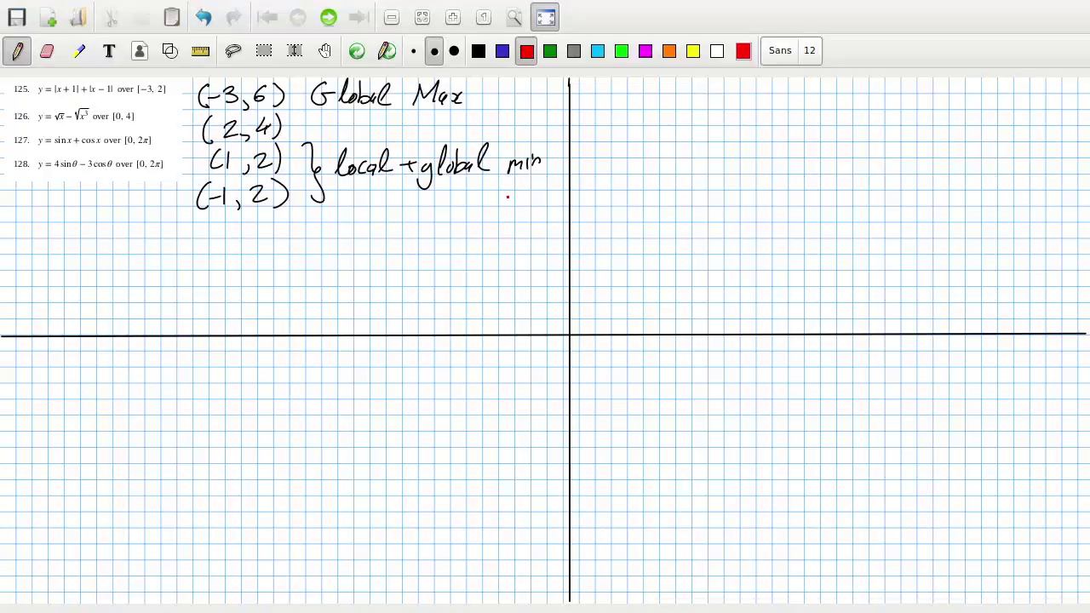
pyautogui.hotkey('alt', 'Tab')
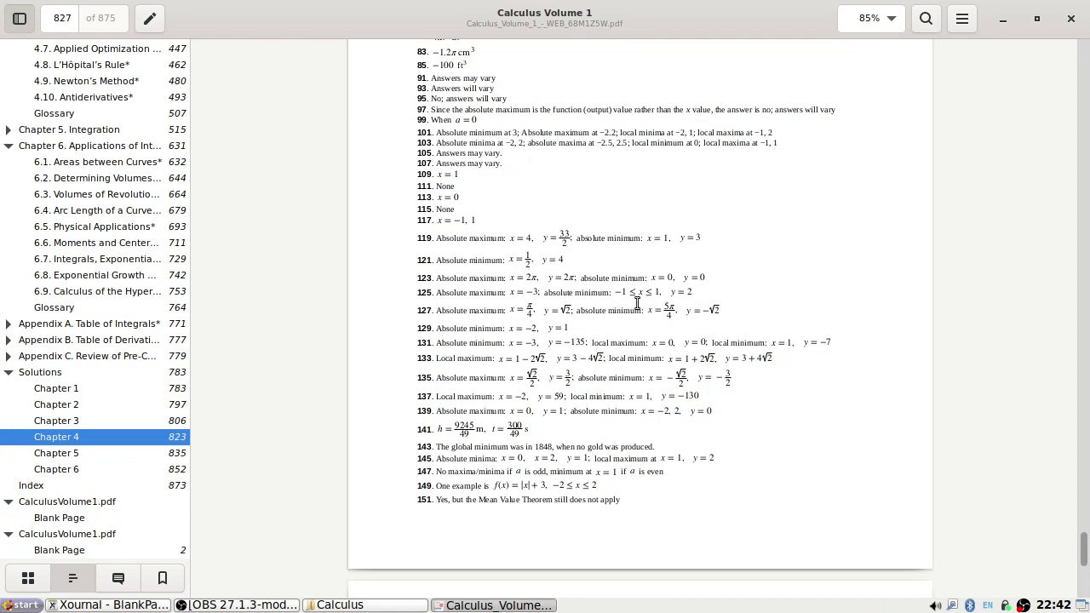
pyautogui.hotkey('alt', 'Tab')
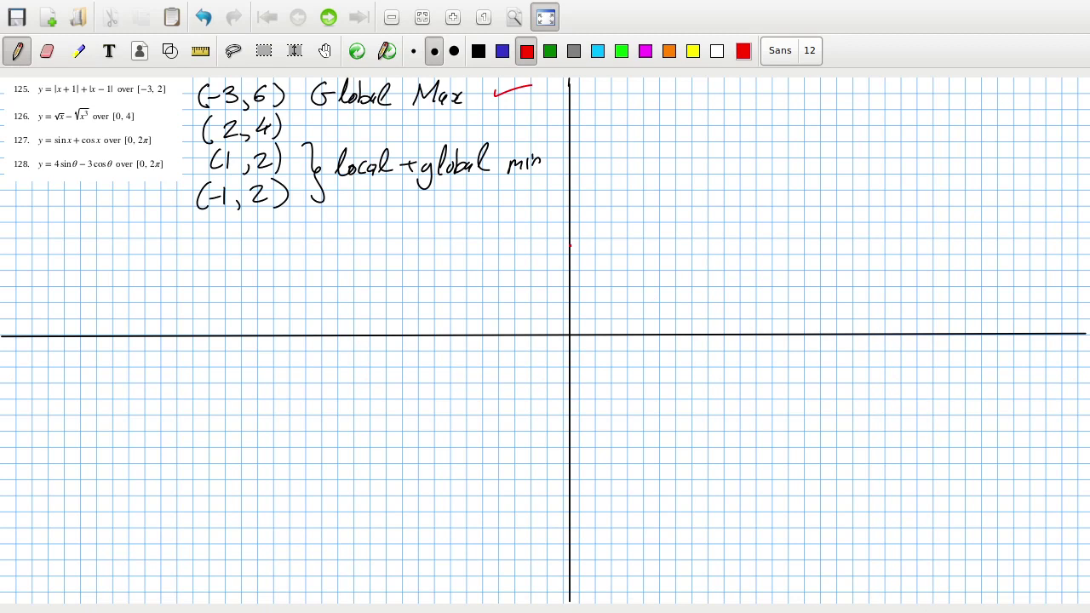
# Step: Tick the min label in red, then write point (0, 2) in black below (-1, 2)
pyautogui.moveTo(364, 201); pyautogui.dragTo(386, 198)
pyautogui.click(479, 50)
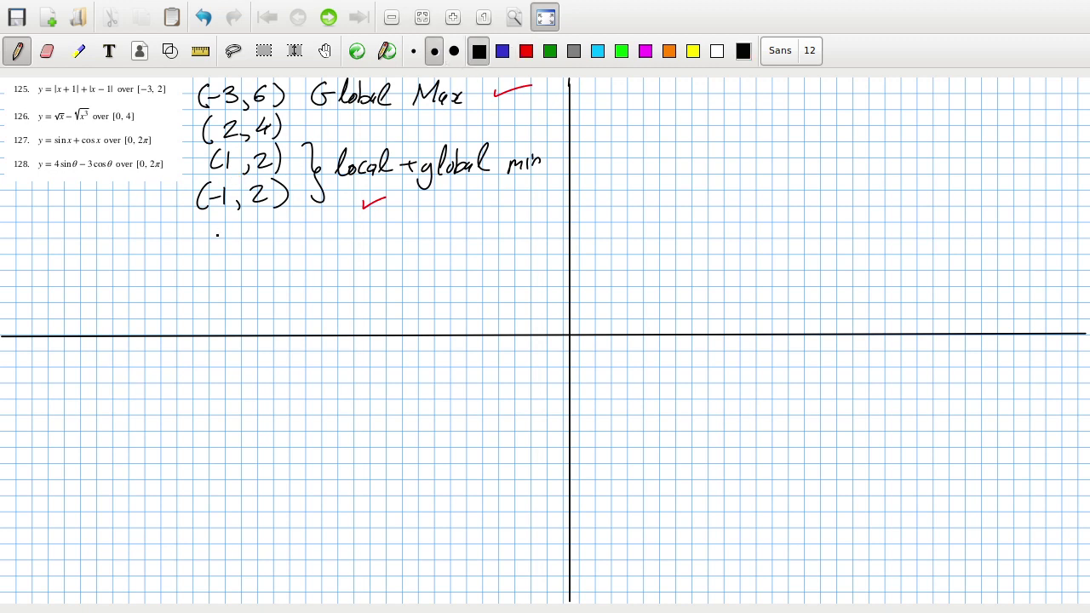
pyautogui.moveTo(211, 224)
pyautogui.mouseDown()
pyautogui.moveTo(203, 248)
pyautogui.moveTo(227, 230)
pyautogui.mouseUp()
pyautogui.moveTo(241, 238)
pyautogui.mouseDown()
pyautogui.moveTo(279, 225)
pyautogui.moveTo(282, 252)
pyautogui.mouseUp()
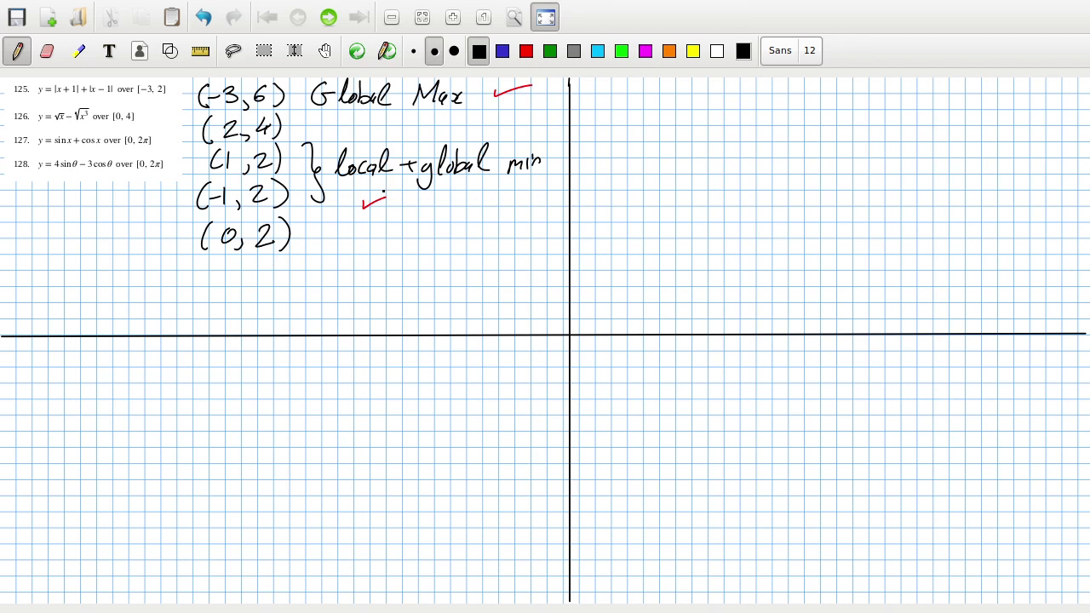
# Step: Undo the (0, 2) point, trim the label to 'global min' and redraw the brace
pyautogui.hotkey('ctrl', 'z')
pyautogui.hotkey('ctrl', 'z')
pyautogui.hotkey('ctrl', 'z')
pyautogui.hotkey('ctrl', 'z')
pyautogui.hotkey('ctrl', 'z')
pyautogui.hotkey('ctrl', 'shift', 'e')
pyautogui.moveTo(387, 162)
pyautogui.mouseDown()
pyautogui.moveTo(348, 151)
pyautogui.moveTo(361, 176)
pyautogui.moveTo(370, 161)
pyautogui.moveTo(353, 196)
pyautogui.moveTo(364, 177)
pyautogui.moveTo(423, 162)
pyautogui.moveTo(300, 166)
pyautogui.moveTo(399, 185)
pyautogui.moveTo(361, 199)
pyautogui.mouseUp()
pyautogui.hotkey('ctrl', 'shift', 'p')
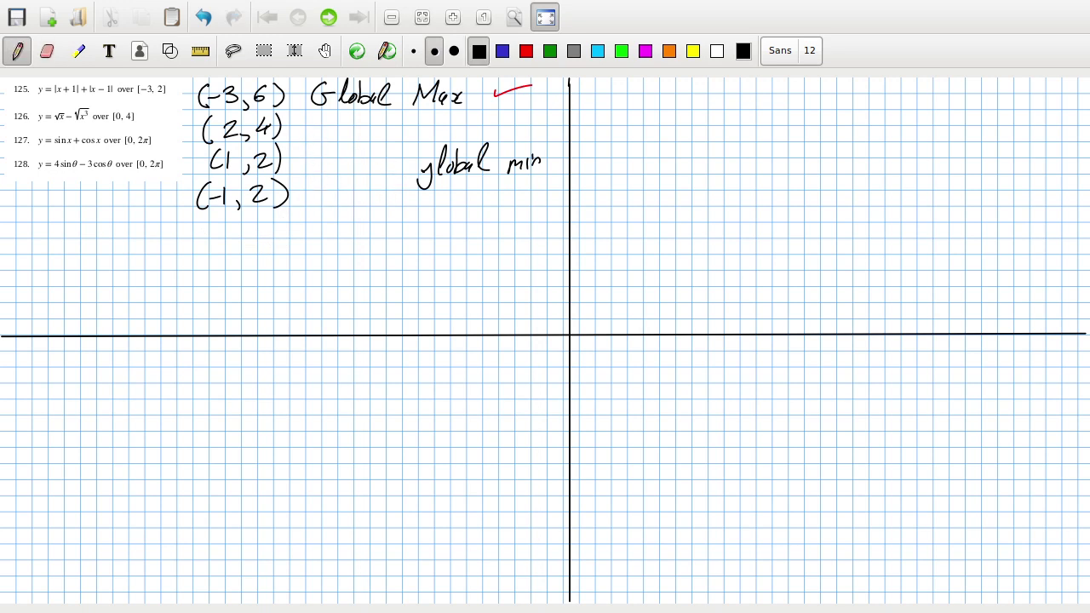
pyautogui.moveTo(432, 161); pyautogui.dragTo(425, 169)
pyautogui.moveTo(311, 148)
pyautogui.mouseDown()
pyautogui.moveTo(337, 168)
pyautogui.moveTo(341, 208)
pyautogui.moveTo(320, 209)
pyautogui.mouseUp()
# Step: Strike out (2, 4), write and circle 126, and circle problem 125
pyautogui.moveTo(193, 134); pyautogui.dragTo(301, 123)
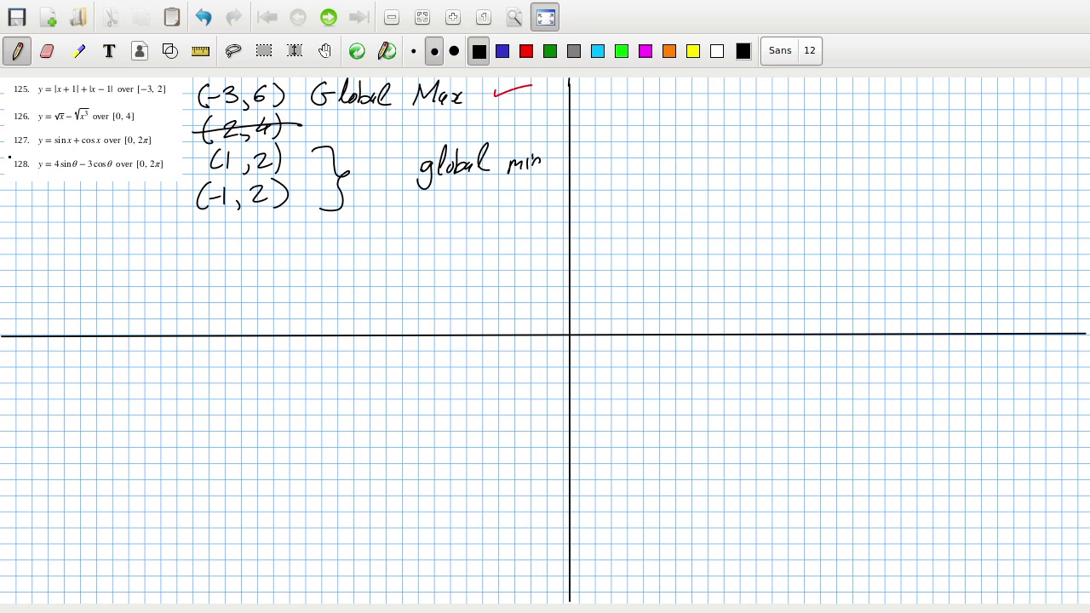
pyautogui.moveTo(590, 91)
pyautogui.mouseDown()
pyautogui.moveTo(591, 106)
pyautogui.moveTo(609, 101)
pyautogui.mouseUp()
pyautogui.moveTo(617, 80)
pyautogui.mouseDown()
pyautogui.moveTo(603, 81)
pyautogui.moveTo(615, 78)
pyautogui.mouseUp()
pyautogui.moveTo(29, 82); pyautogui.dragTo(36, 83)
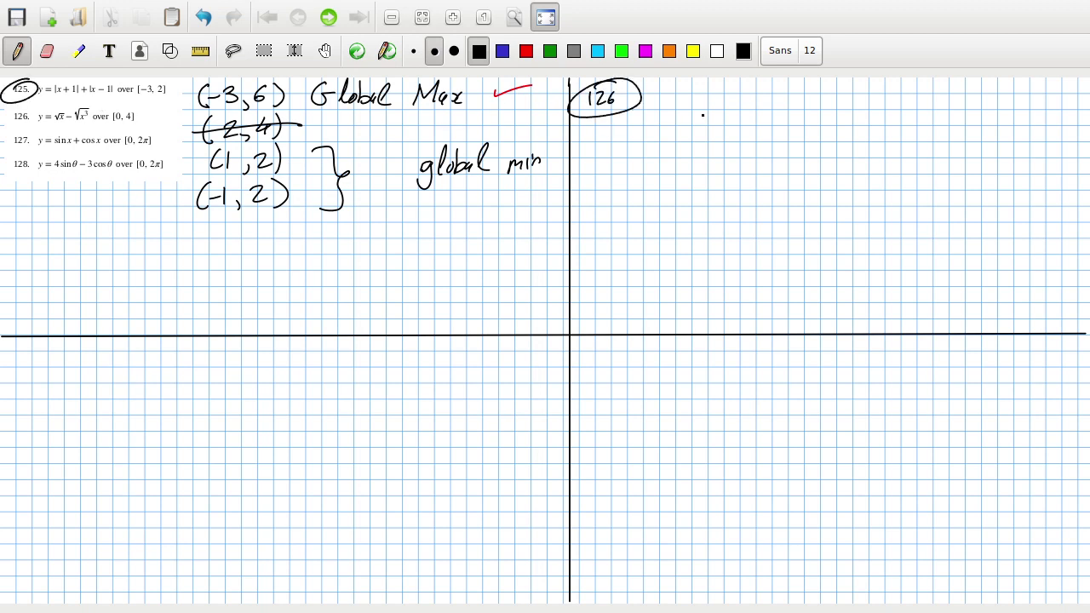
# Step: Write the endpoints (0, 0) and (4, -6) beside the circled 126
pyautogui.moveTo(672, 93)
pyautogui.mouseDown()
pyautogui.moveTo(669, 114)
pyautogui.moveTo(691, 96)
pyautogui.mouseUp()
pyautogui.moveTo(706, 104)
pyautogui.mouseDown()
pyautogui.moveTo(706, 114)
pyautogui.moveTo(721, 97)
pyautogui.moveTo(737, 111)
pyautogui.mouseUp()
pyautogui.moveTo(902, 92)
pyautogui.mouseDown()
pyautogui.moveTo(898, 111)
pyautogui.moveTo(919, 109)
pyautogui.mouseUp()
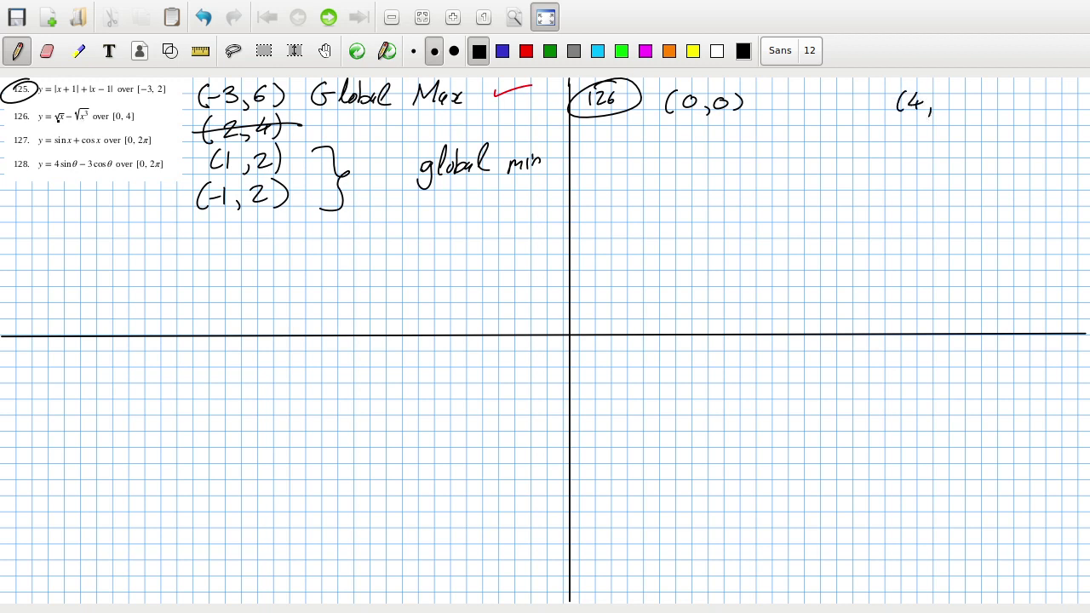
pyautogui.moveTo(56, 99); pyautogui.dragTo(60, 109)
pyautogui.moveTo(948, 101); pyautogui.dragTo(975, 101)
pyautogui.moveTo(991, 90); pyautogui.dragTo(995, 113)
# Step: Write the derivative y' = ½x^(-1/2) below the endpoints
pyautogui.moveTo(586, 142); pyautogui.dragTo(594, 151)
pyautogui.moveTo(601, 138); pyautogui.dragTo(588, 170)
pyautogui.moveTo(611, 134)
pyautogui.mouseDown()
pyautogui.moveTo(607, 145)
pyautogui.moveTo(629, 146)
pyautogui.mouseUp()
pyautogui.moveTo(618, 151); pyautogui.dragTo(653, 146)
pyautogui.moveTo(644, 149)
pyautogui.mouseDown()
pyautogui.moveTo(660, 149)
pyautogui.moveTo(669, 167)
pyautogui.moveTo(698, 132)
pyautogui.mouseUp()
pyautogui.moveTo(704, 127); pyautogui.dragTo(714, 138)
pyautogui.moveTo(706, 142); pyautogui.dragTo(776, 151)
# Step: Complete the derivative as ½x^(-1/2) − (3/2)x^(1/2) = 0
pyautogui.click(669, 159)
pyautogui.moveTo(758, 162)
pyautogui.mouseDown()
pyautogui.moveTo(758, 176)
pyautogui.moveTo(777, 174)
pyautogui.moveTo(801, 153)
pyautogui.mouseUp()
pyautogui.moveTo(809, 142)
pyautogui.mouseDown()
pyautogui.moveTo(798, 155)
pyautogui.moveTo(819, 130)
pyautogui.mouseUp()
pyautogui.moveTo(812, 132); pyautogui.dragTo(865, 141)
pyautogui.moveTo(849, 149); pyautogui.dragTo(886, 139)
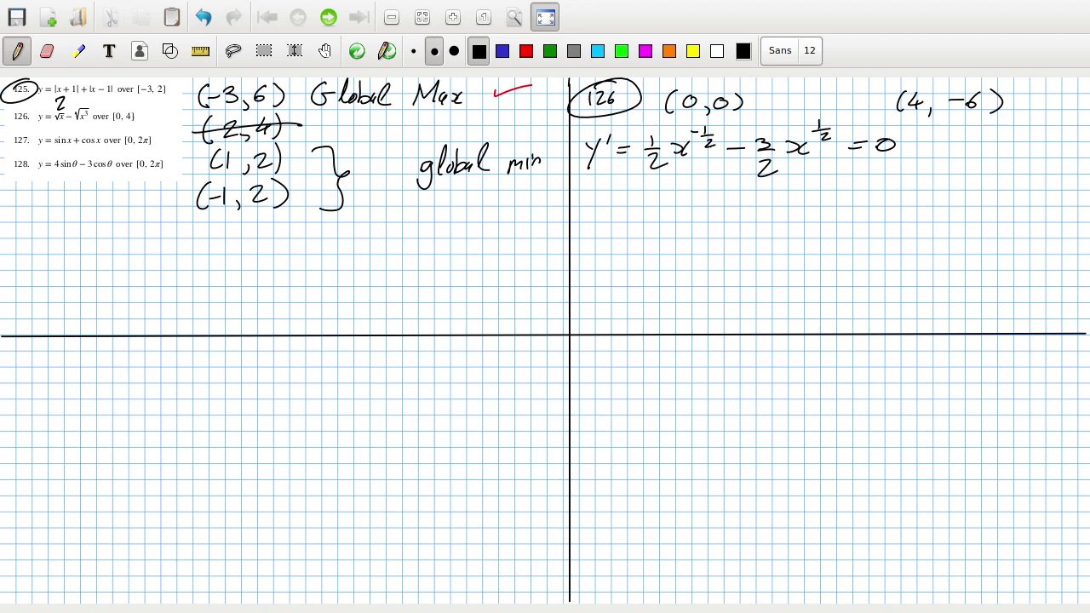
# Step: Cancel both denominator 2s and write the simplified equation 1 − 3x = 0
pyautogui.moveTo(644, 155); pyautogui.dragTo(682, 179)
pyautogui.moveTo(756, 156); pyautogui.dragTo(785, 184)
pyautogui.moveTo(691, 190)
pyautogui.mouseDown()
pyautogui.moveTo(687, 209)
pyautogui.moveTo(738, 201)
pyautogui.mouseUp()
pyautogui.moveTo(755, 196)
pyautogui.mouseDown()
pyautogui.moveTo(760, 213)
pyautogui.moveTo(795, 210)
pyautogui.mouseUp()
pyautogui.moveTo(803, 196)
pyautogui.mouseDown()
pyautogui.moveTo(791, 211)
pyautogui.moveTo(828, 194)
pyautogui.mouseUp()
pyautogui.moveTo(815, 202); pyautogui.dragTo(829, 201)
pyautogui.moveTo(842, 194)
pyautogui.mouseDown()
pyautogui.moveTo(834, 202)
pyautogui.moveTo(841, 193)
pyautogui.mouseUp()
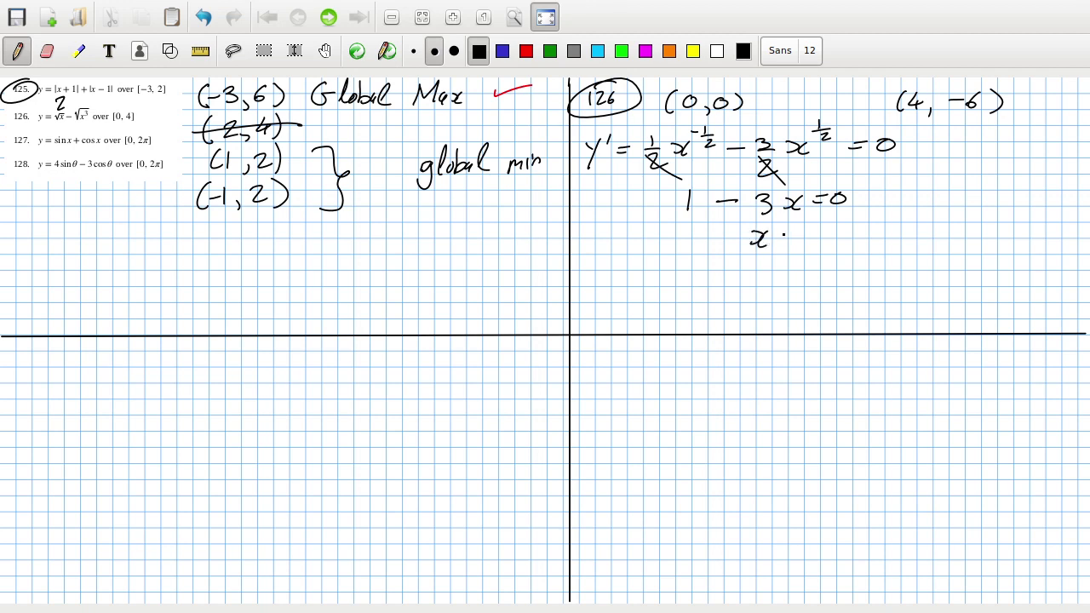